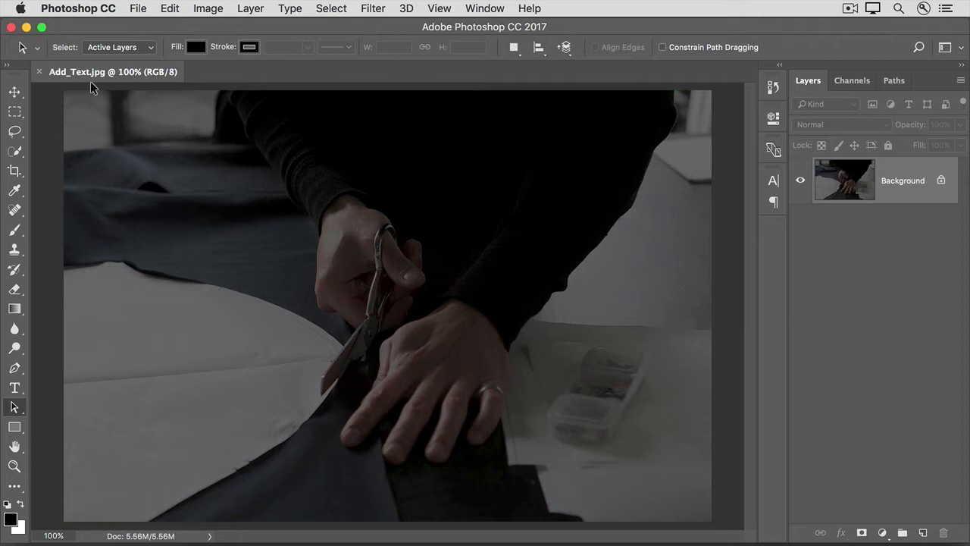
Step: Set up the Horizontal Type tool with the Georgia Bold font at 72 pt
click(16, 389)
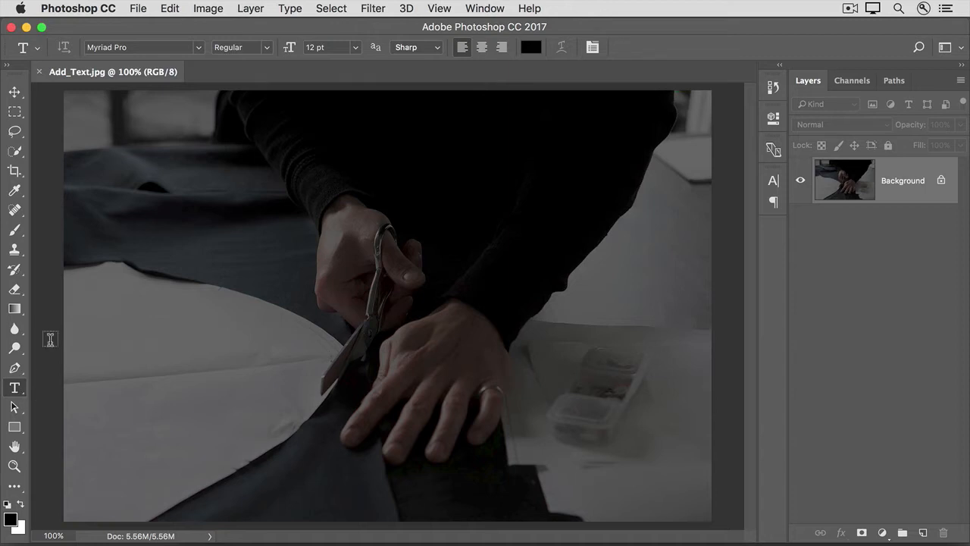
click(200, 48)
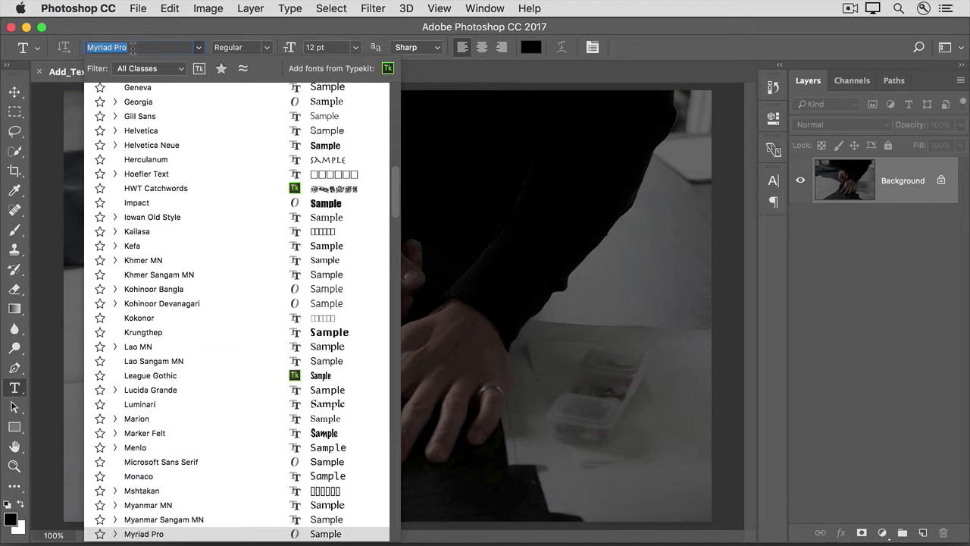
text(Georgia)
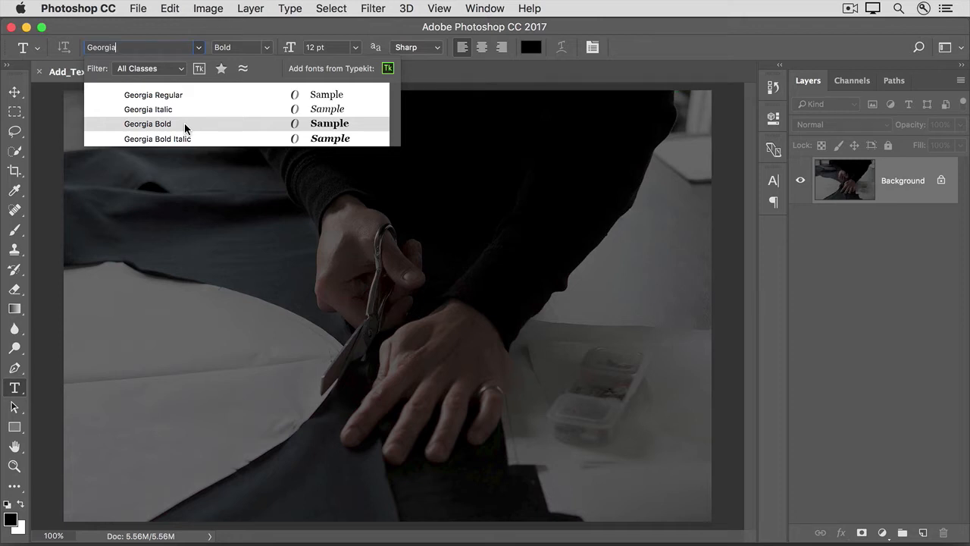
click(185, 126)
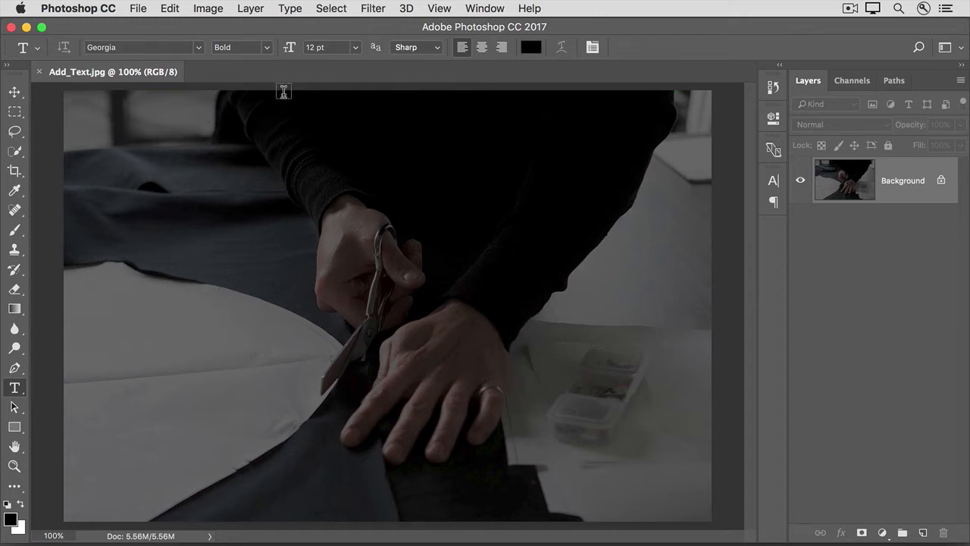
click(355, 50)
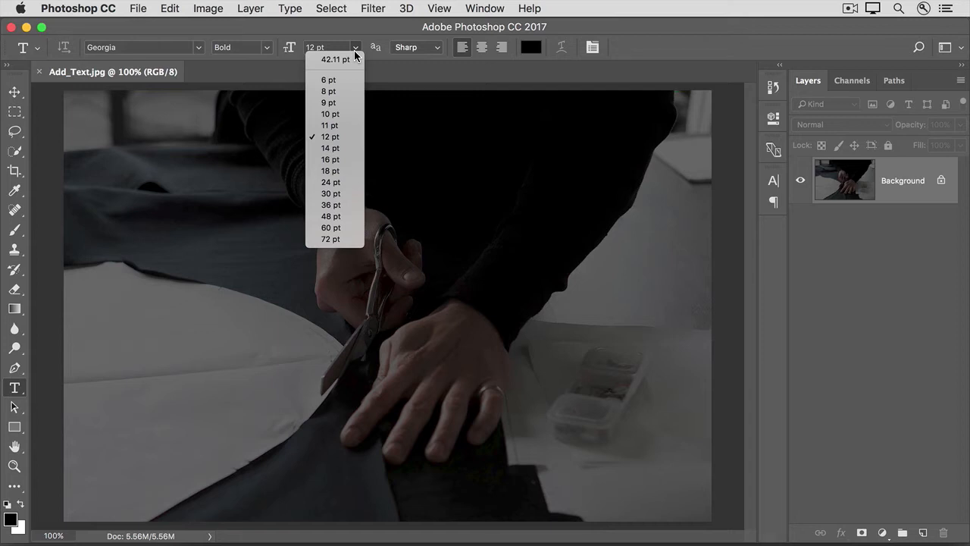
click(354, 239)
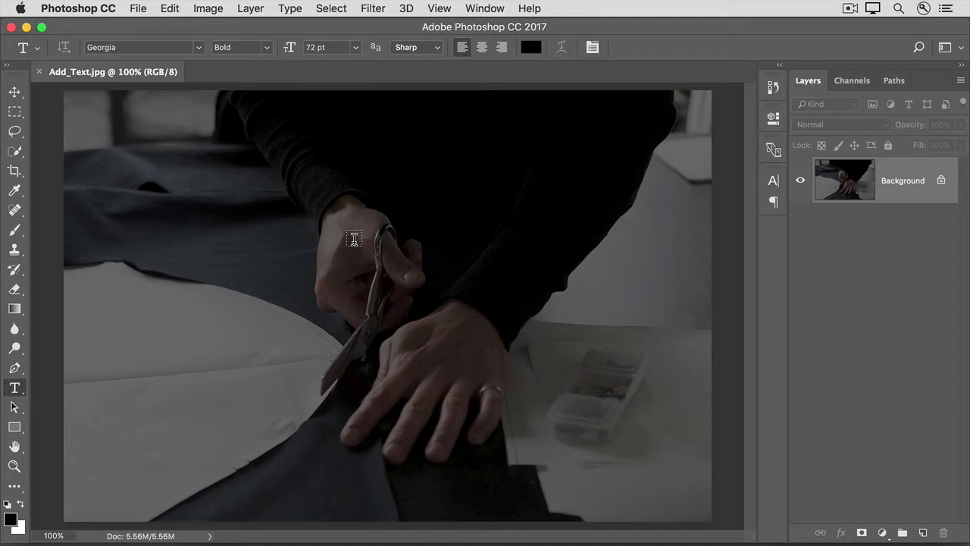
Step: Change the text color from black to an off-white, #faf7f7
click(528, 50)
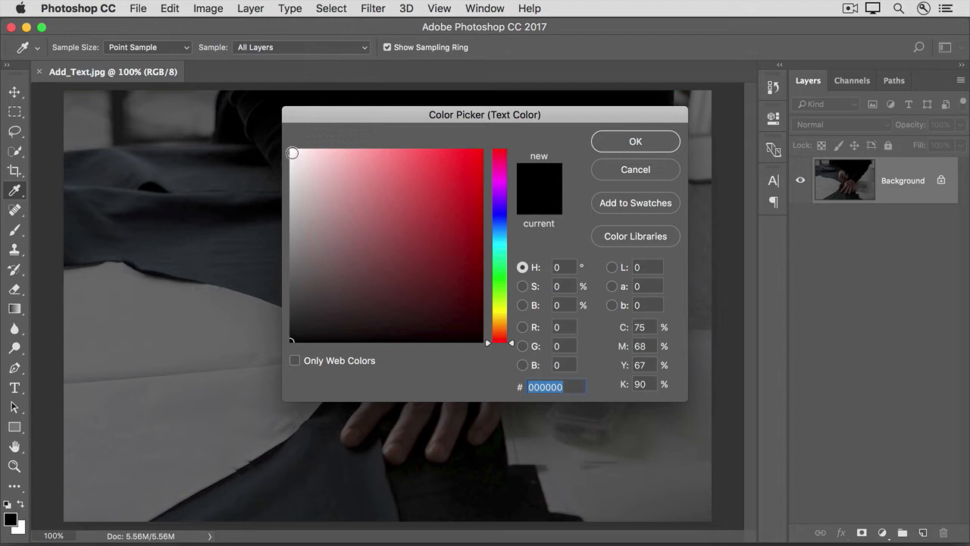
click(292, 153)
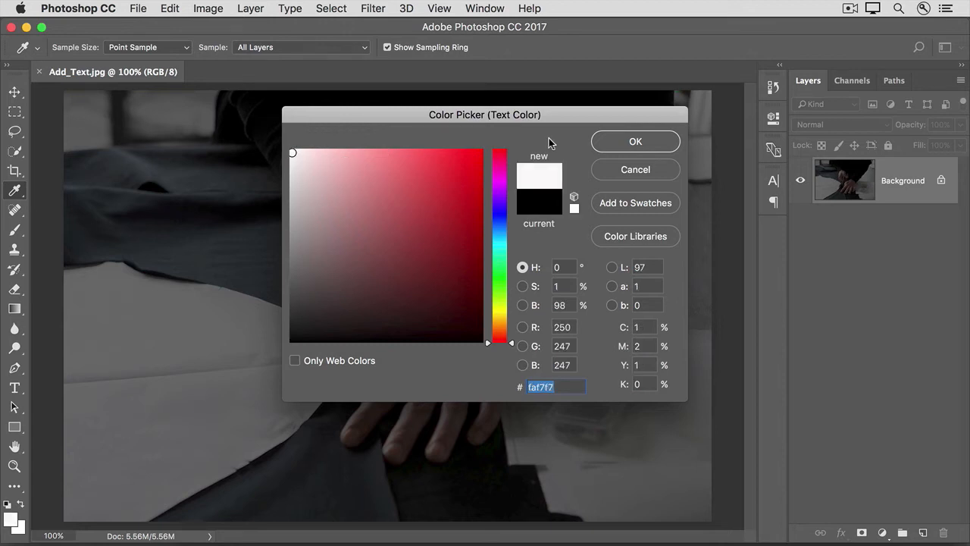
click(613, 141)
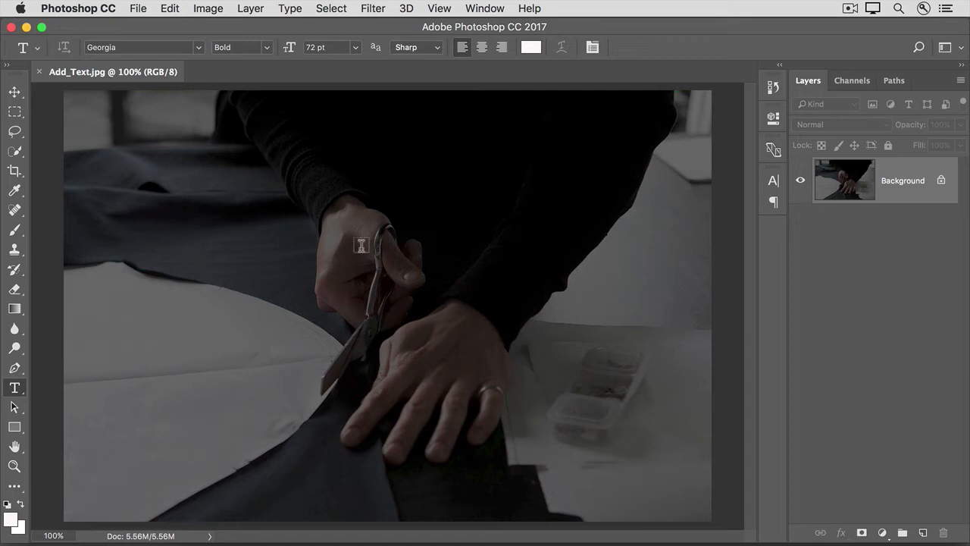
Step: Add the text LANEKA'S over the hand holding the scissors and move it slightly down toward the image center
click(318, 236)
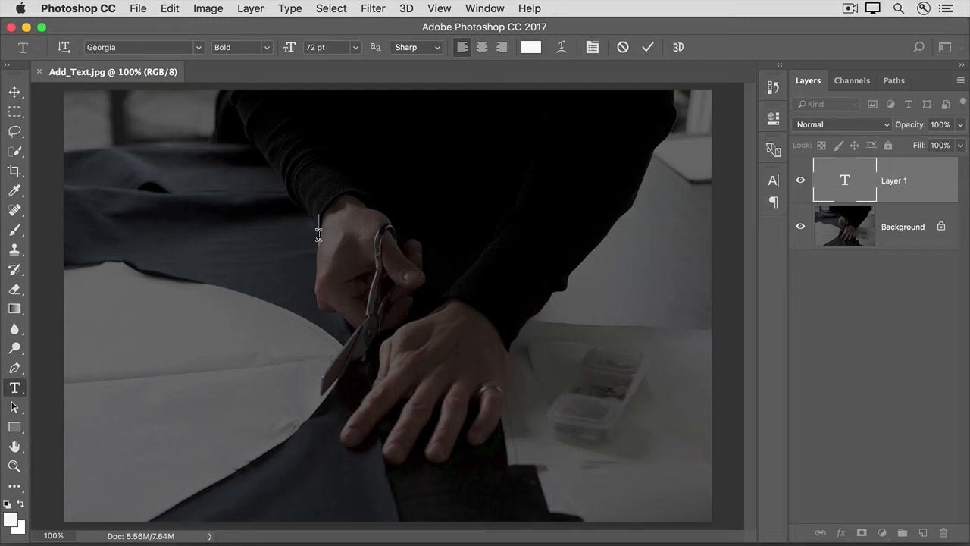
text(LANE)
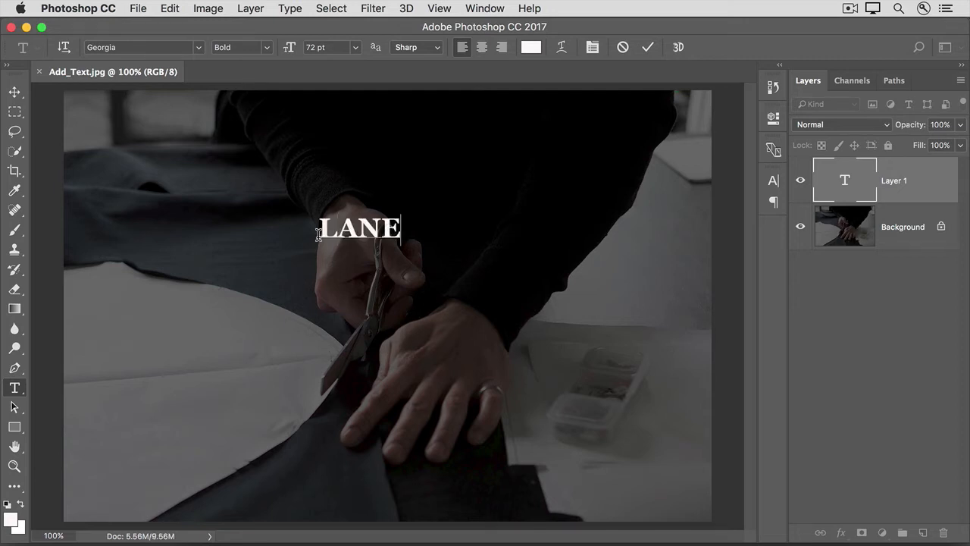
text(KA'S)
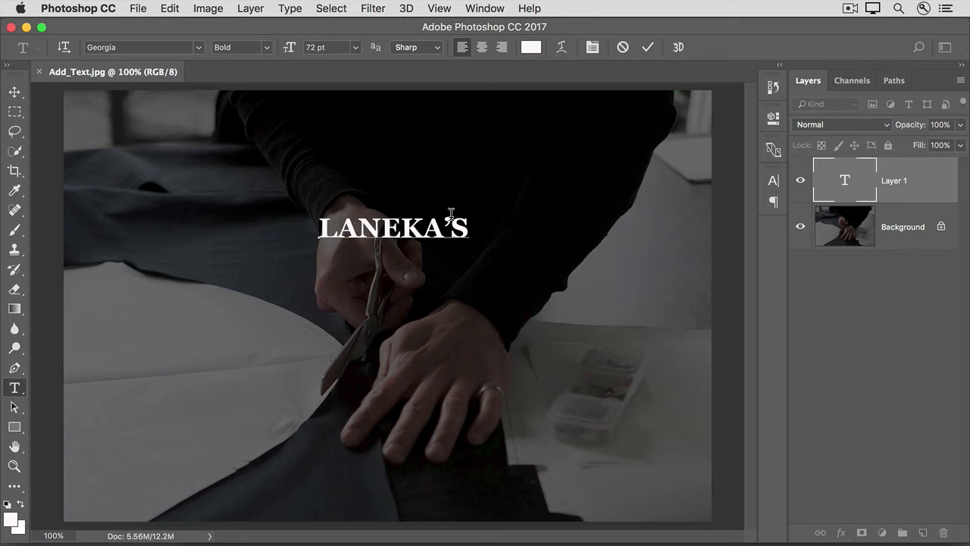
click(645, 52)
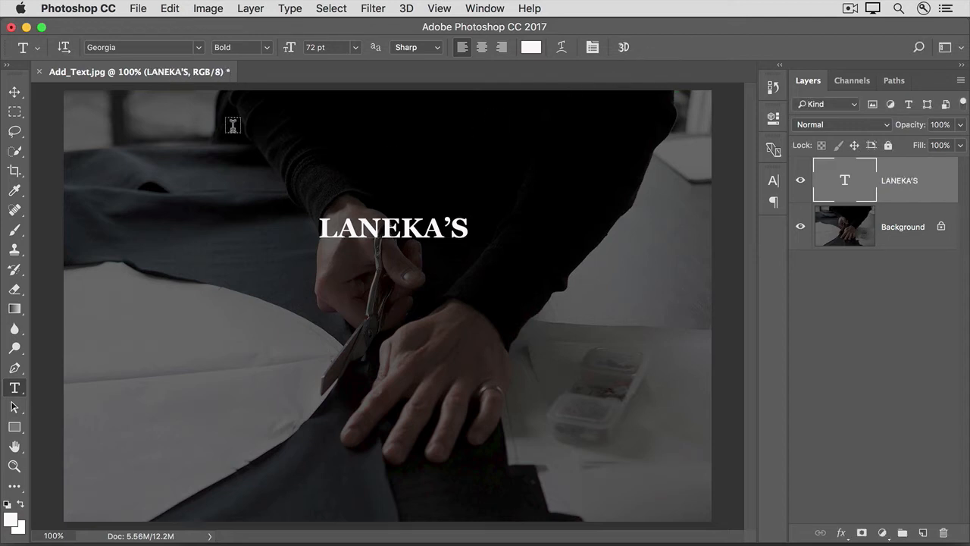
click(14, 91)
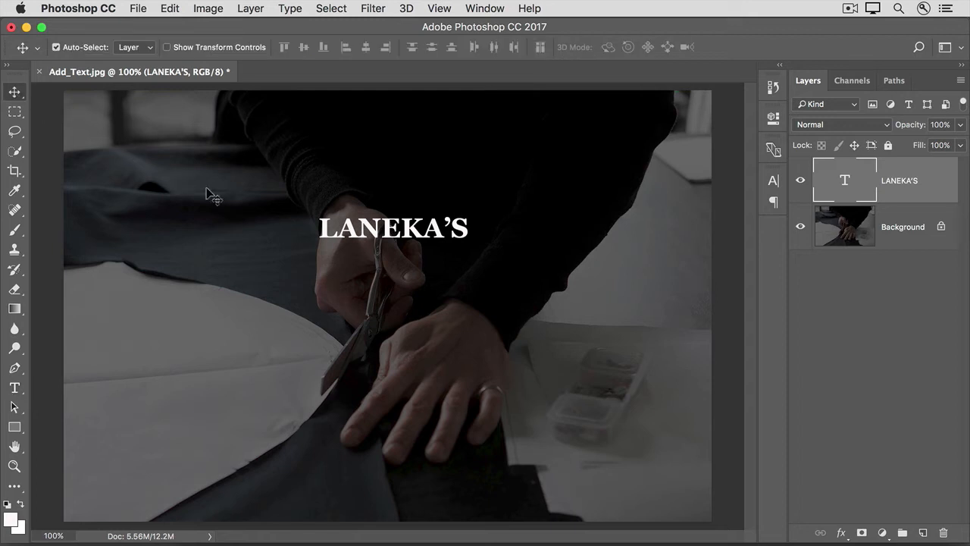
drag(333, 228, 358, 265)
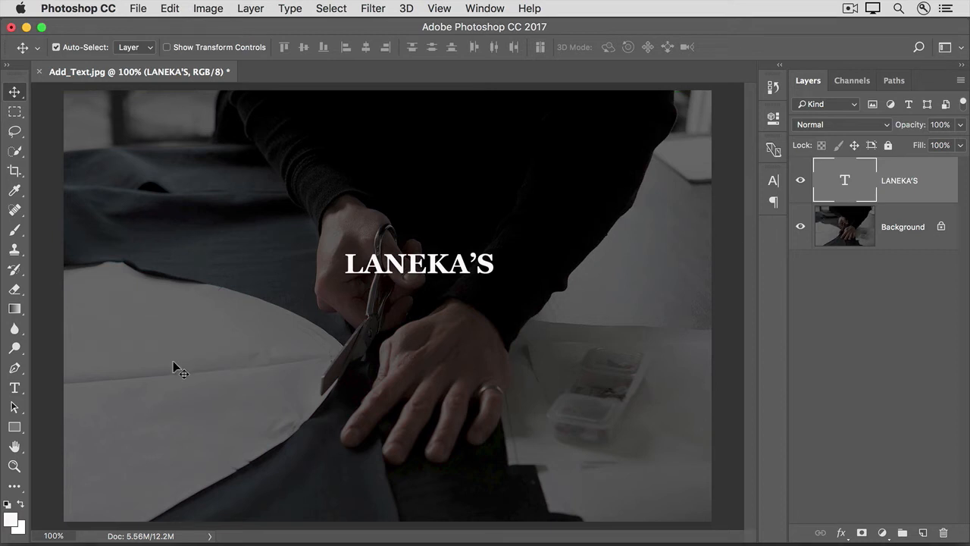
Step: Start a separate text layer just below LANEKA'S, using Arial Regular at 36 pt
click(14, 390)
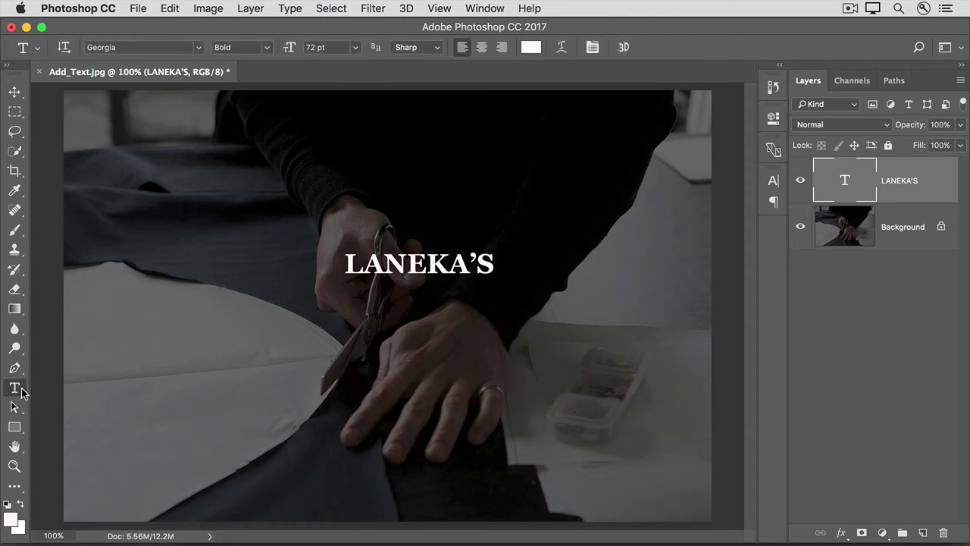
click(356, 303)
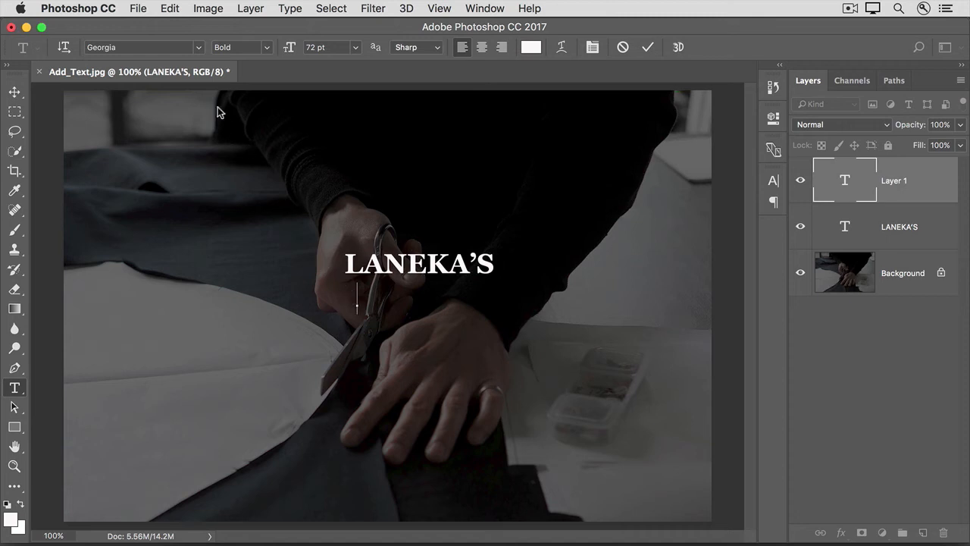
click(141, 45)
text(Arial)
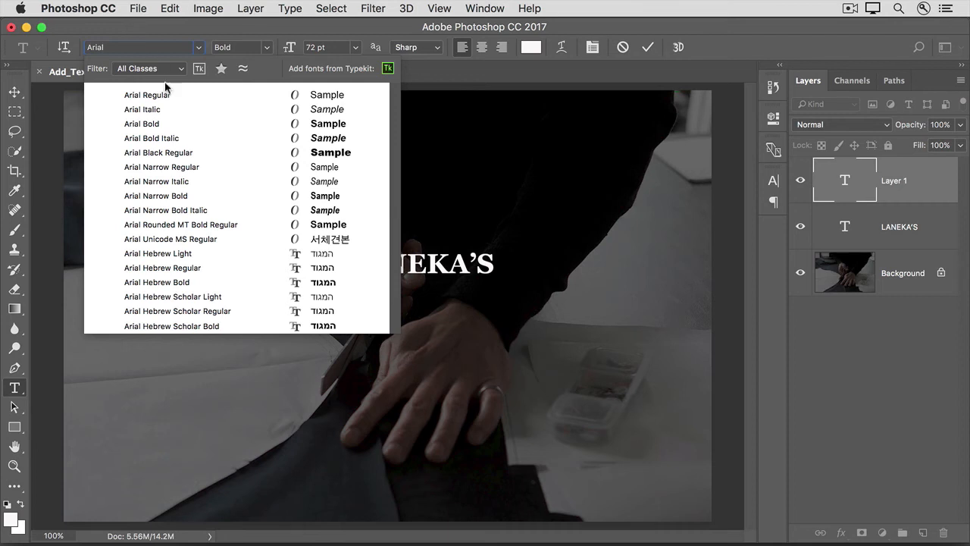
click(165, 91)
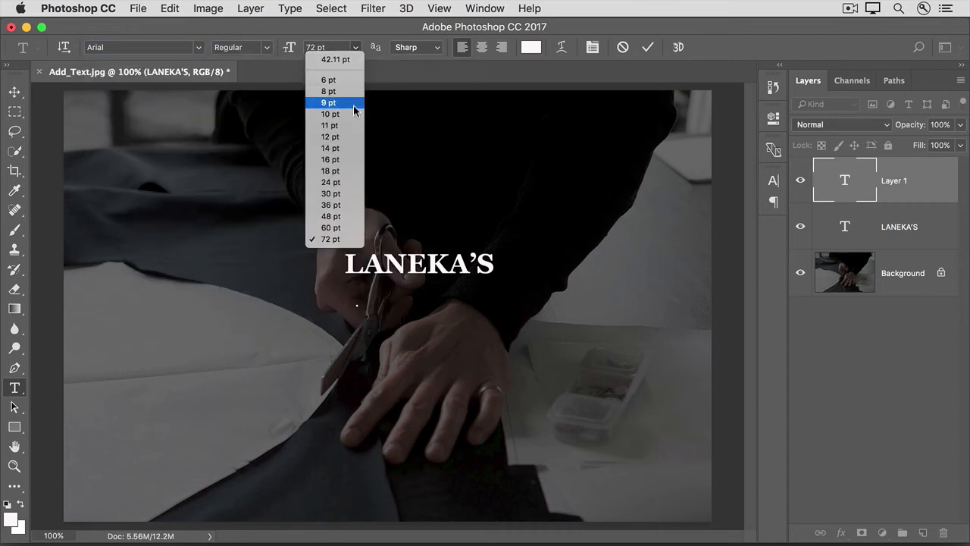
click(345, 206)
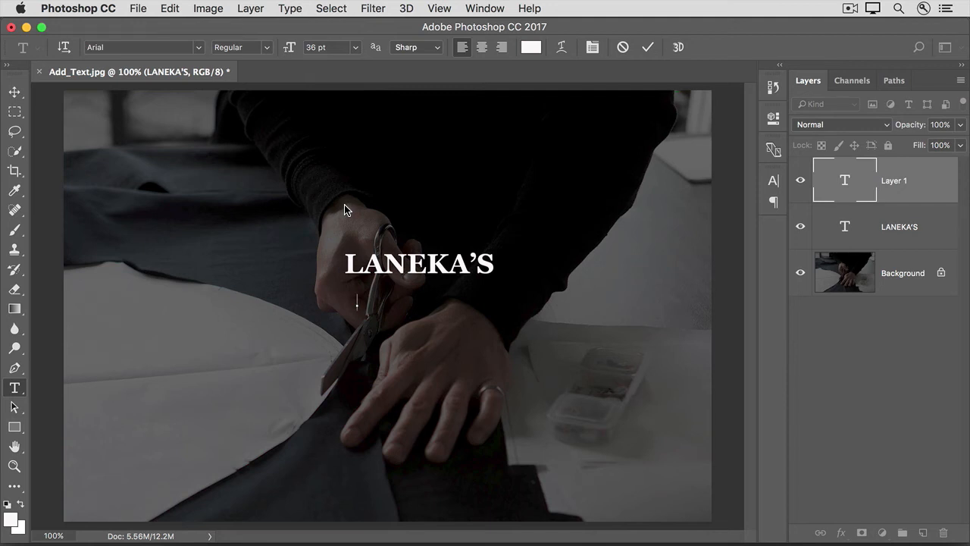
Step: Enter CUSTOM CLOTHING with SINCE 1964 on a second line and commit the text
text(CUSTOM)
text( CLO)
key(BackSpace)
text(LOTH)
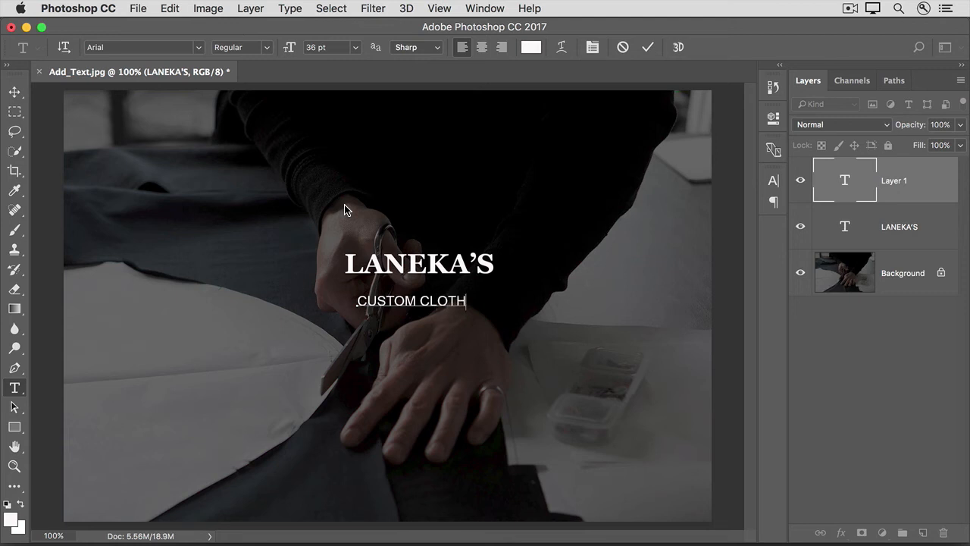
text(ING)
key(Return)
text(SINCE 1964)
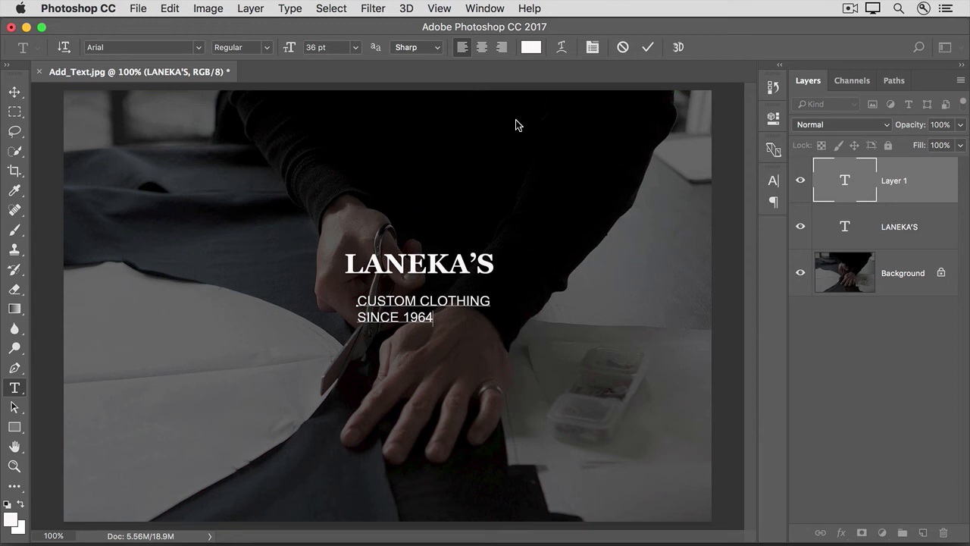
click(649, 48)
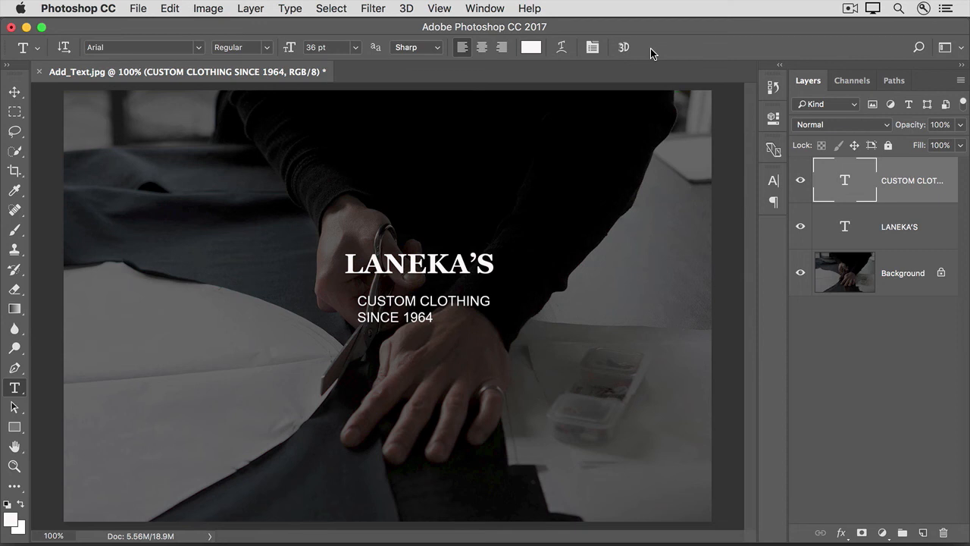
Step: Center-align the two-line CUSTOM CLOTHING text and move it beneath LANEKA'S
click(483, 47)
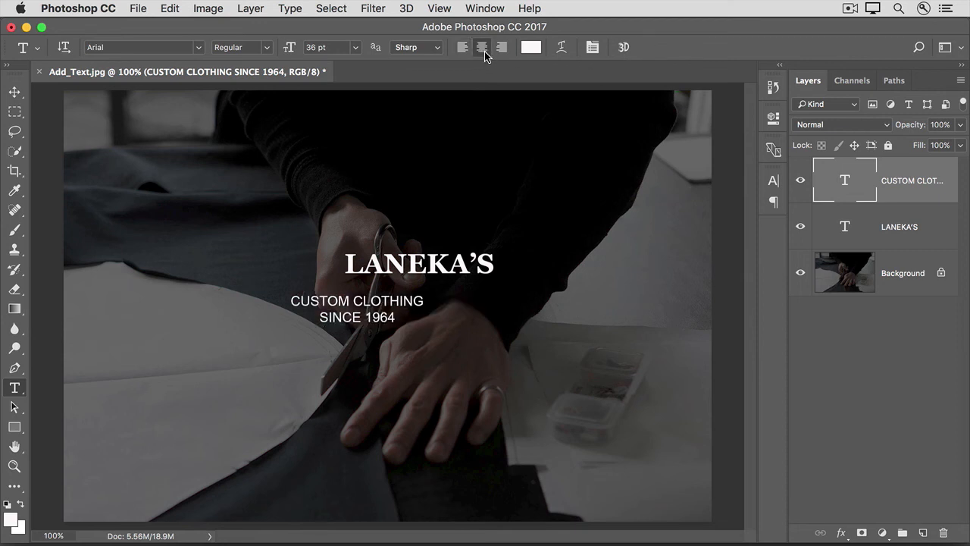
key(super+alt+a)
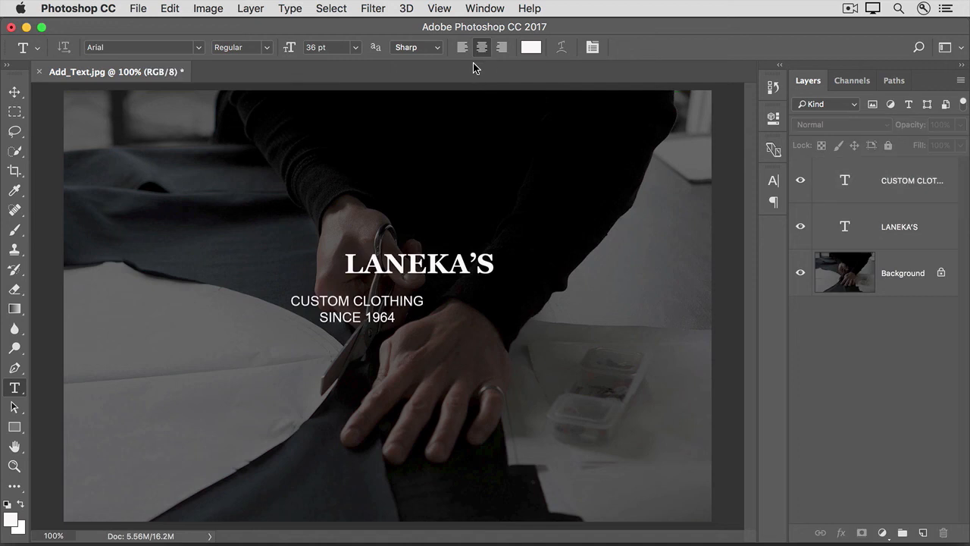
click(15, 94)
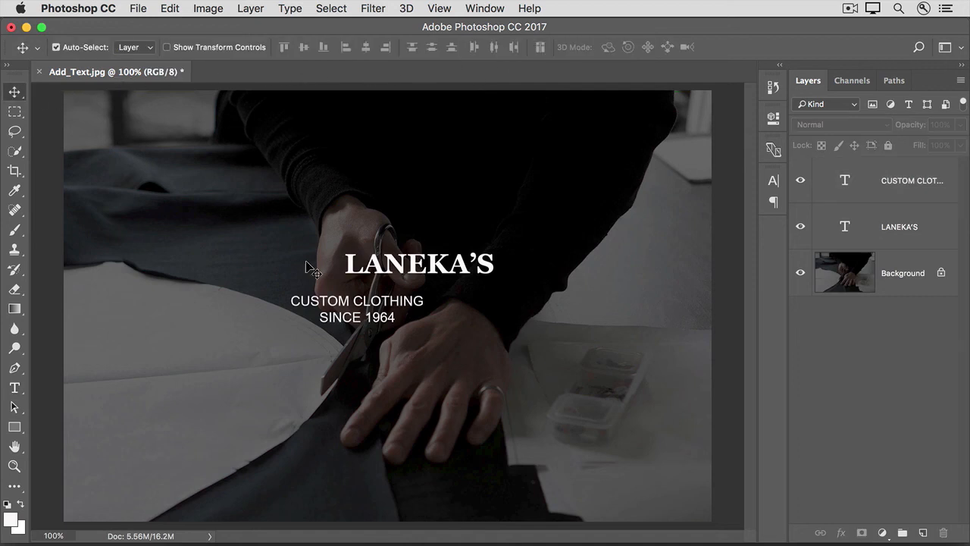
click(351, 306)
drag(350, 305, 406, 309)
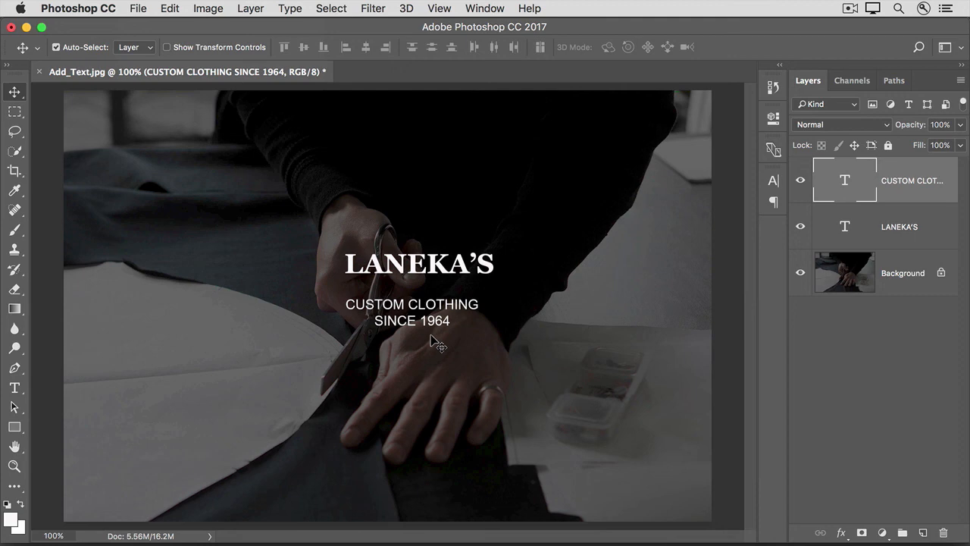
Step: Begin saving the layered document as a new file in Photoshop format
click(138, 11)
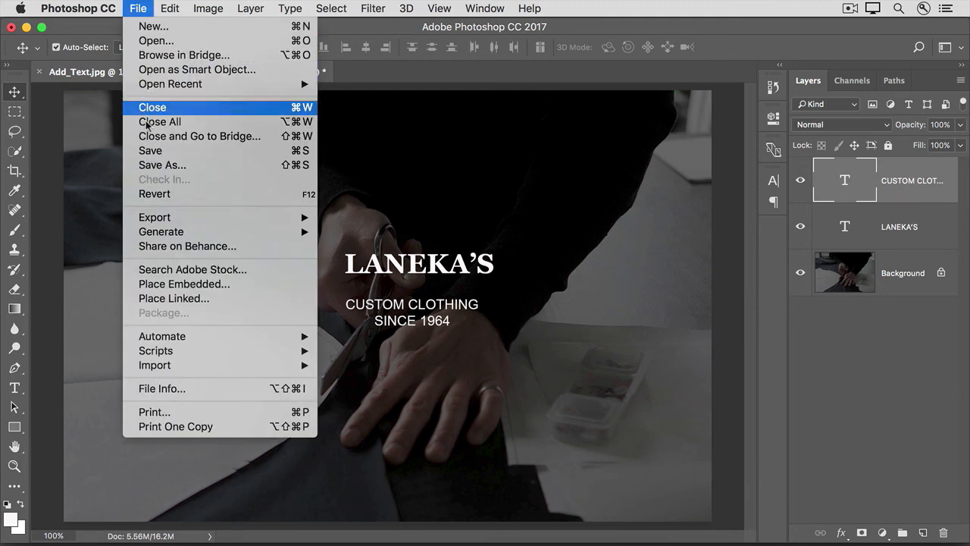
click(154, 166)
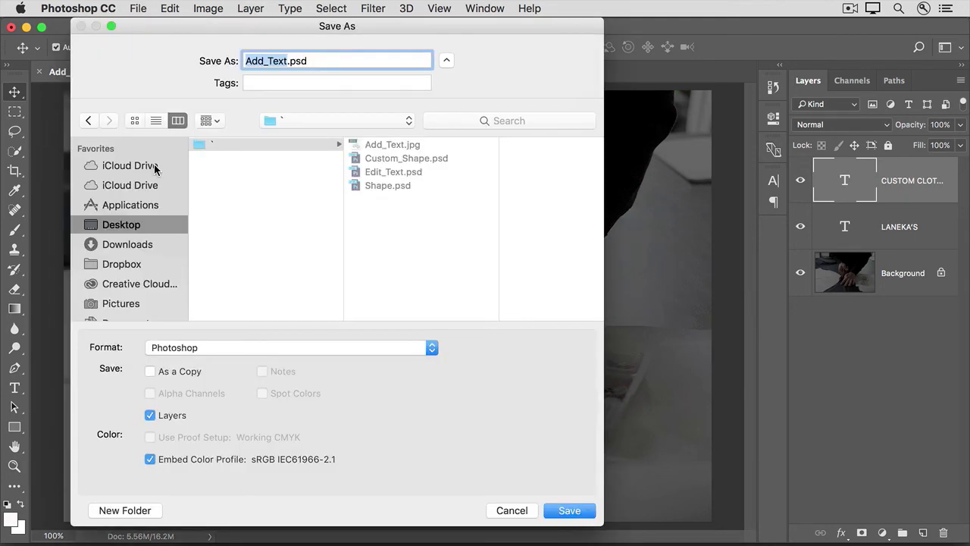